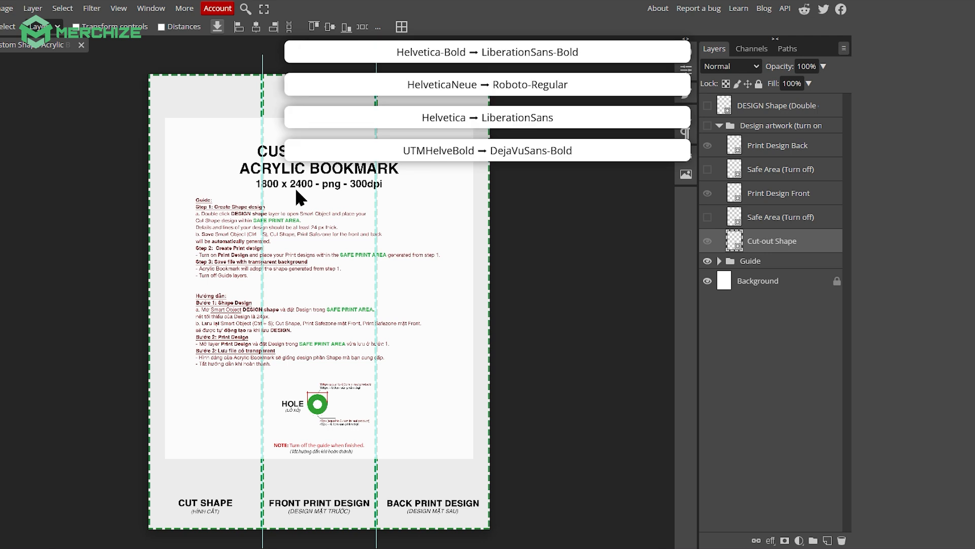
Examine the acrylic bookmark template's guide text and its cut shape, front print design and back print design areas.
scroll(299, 230, "down", 1)
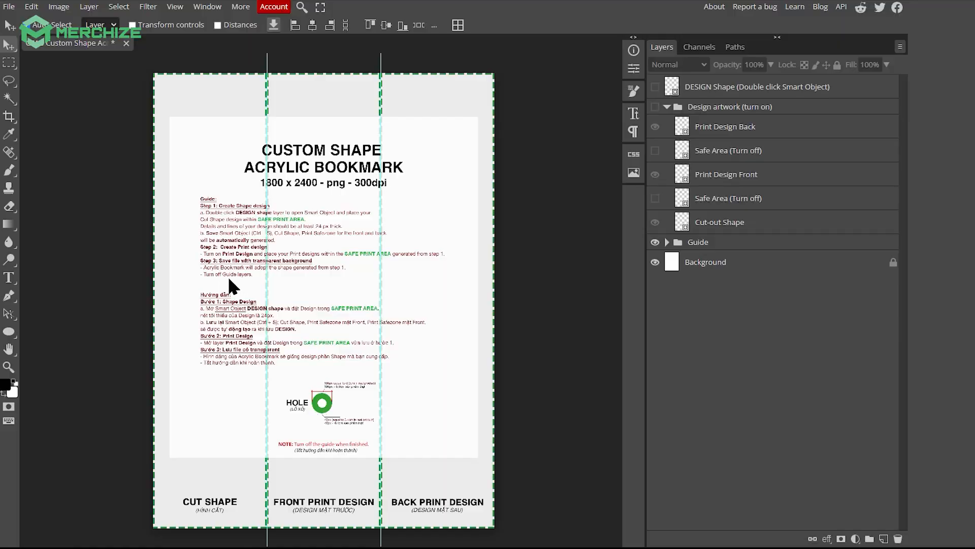
scroll(228, 276, "up", 3)
scroll(317, 299, "down", 5)
scroll(321, 300, "up", 4)
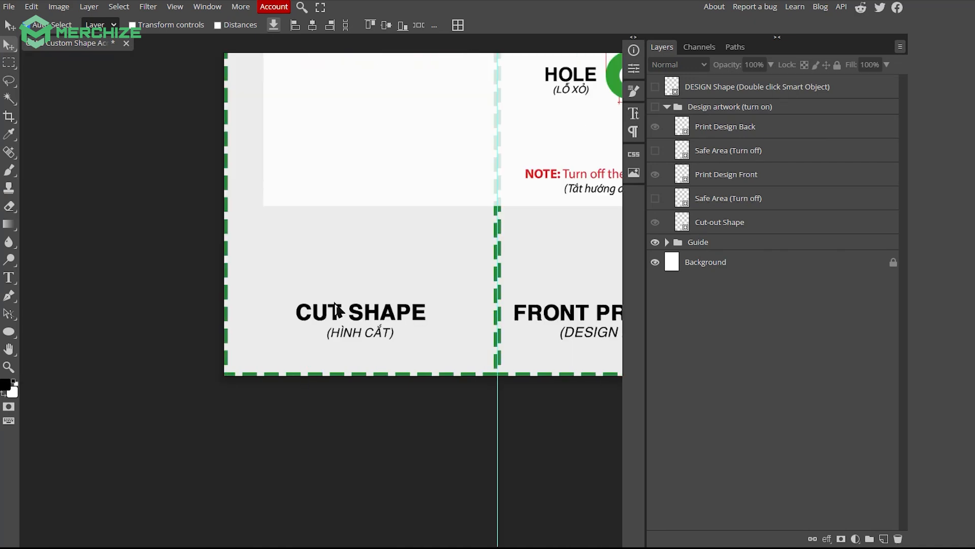
scroll(335, 308, "right", 5)
scroll(335, 309, "right", 5)
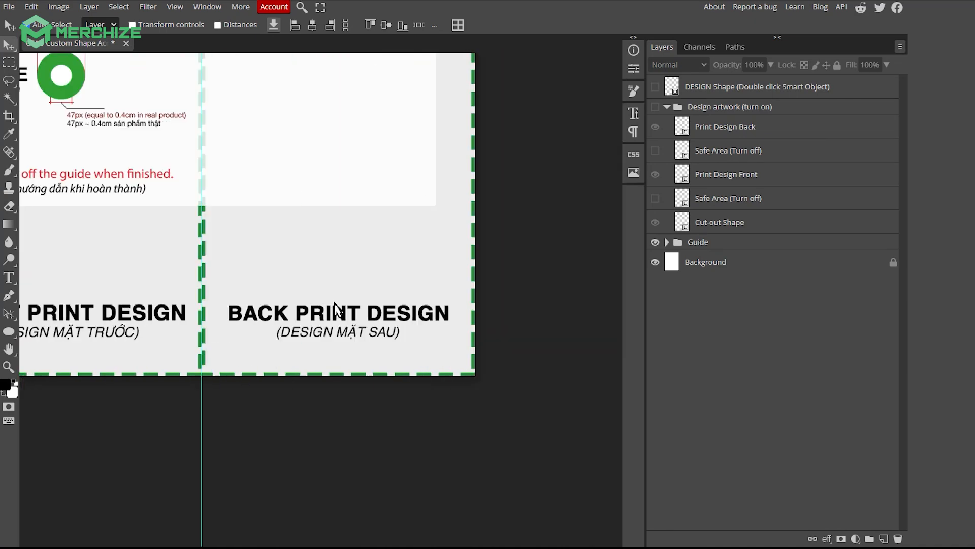
scroll(335, 307, "left", 2)
key("ctrl+0")
Open the DESIGN Shape smart object for editing and show its Rectangle 1 copy 3 layer.
double_click(673, 89)
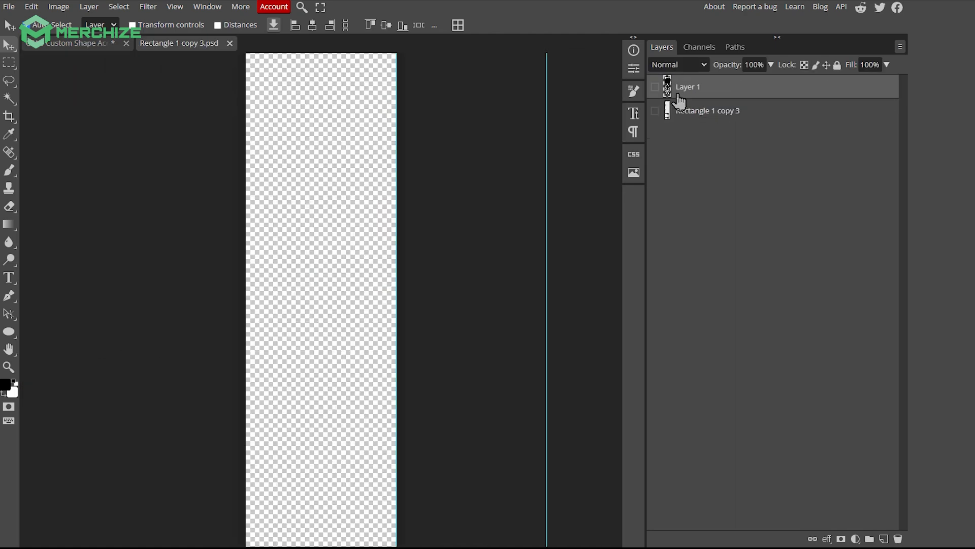
left_click(656, 113)
left_click(656, 113)
left_click(656, 112)
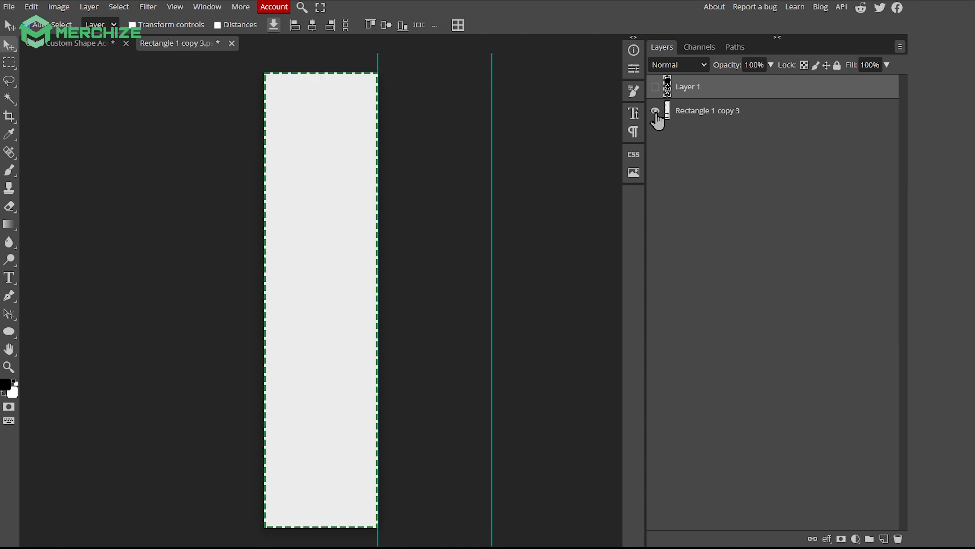
Paste the black patterned bookmark shape, scale it to 100% to fill the canvas, and hide the Rectangle 1 copy 3 layer.
key("ctrl+v")
left_click_drag(311, 331, 326, 189)
left_click_drag(377, 224, 600, 533)
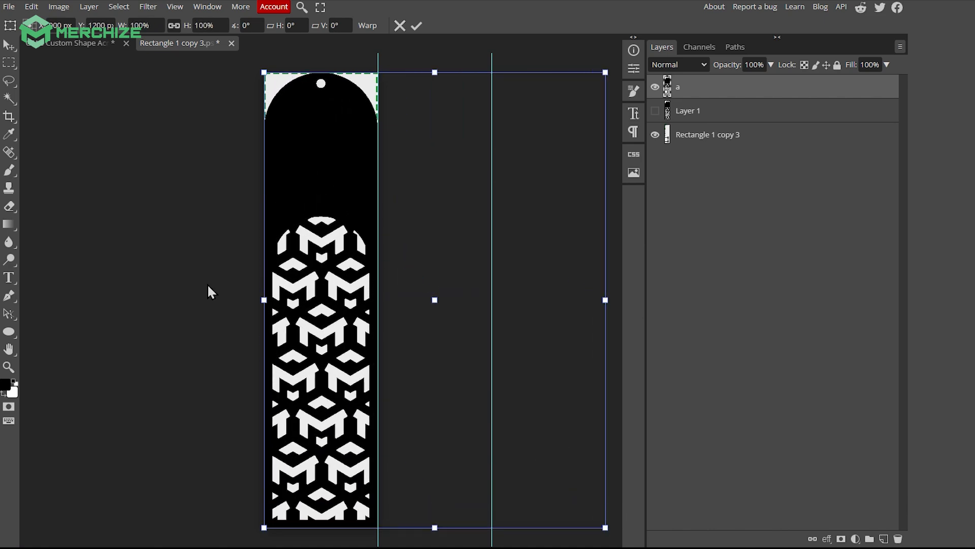
key("Return")
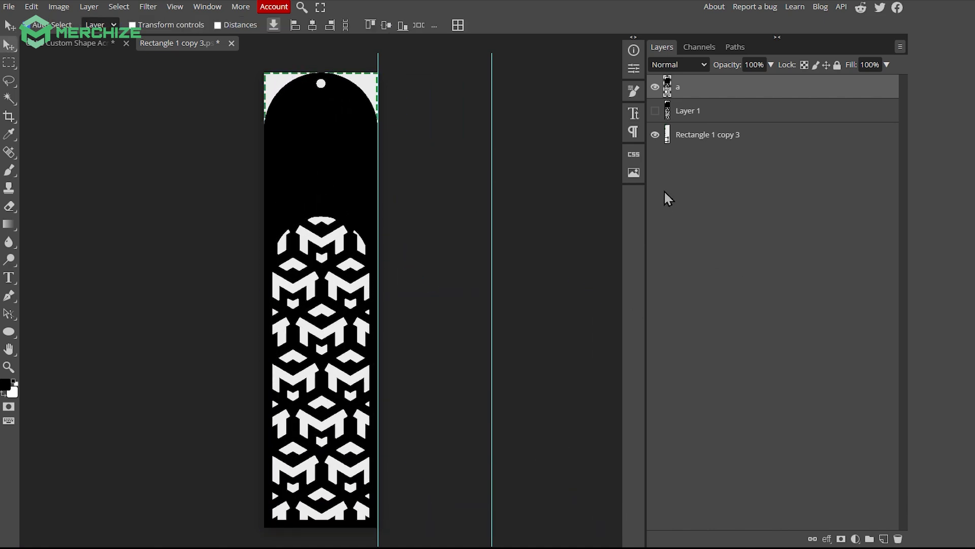
left_click(655, 135)
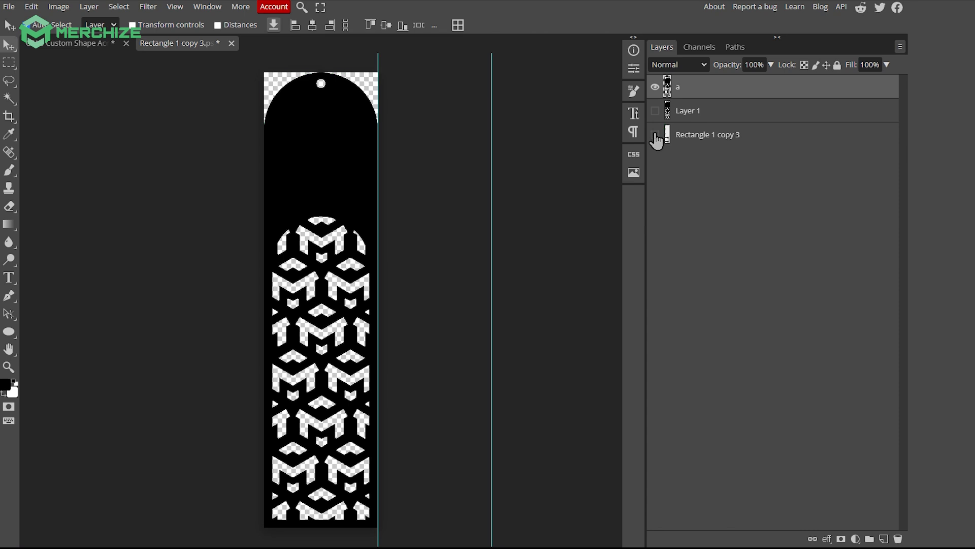
Compare the bookmark shape's hole with the HOLE size diagram in the template guide.
scroll(322, 130, "up", 8)
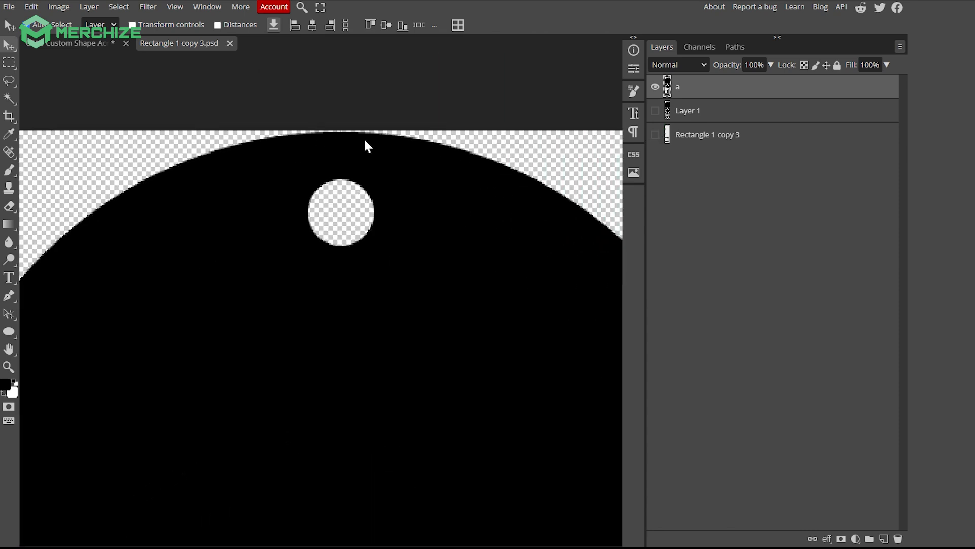
left_click(65, 44)
scroll(349, 352, "up", 4)
left_click(370, 291)
left_click_drag(381, 298, 339, 293)
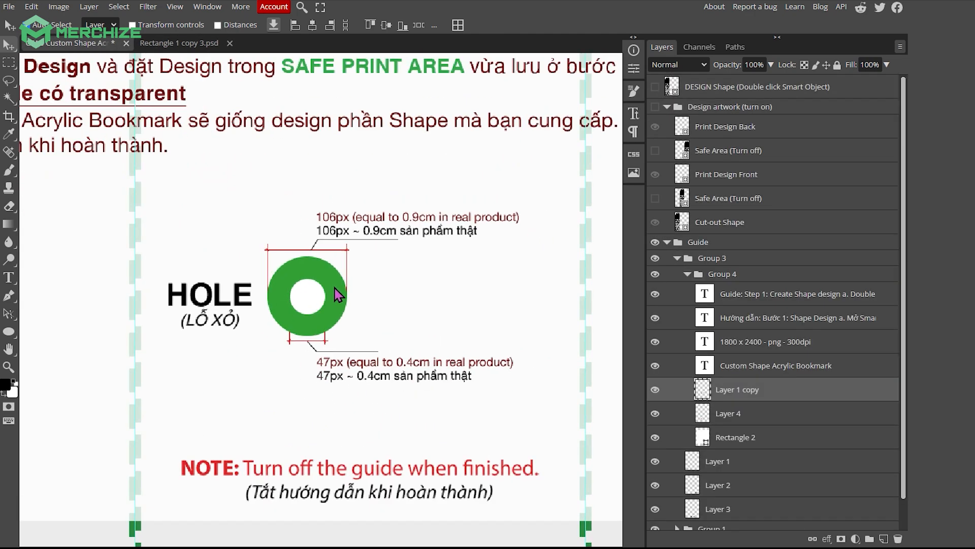
Save the edited shape smart object with the black patterned bookmark and close it.
left_click(179, 43)
scroll(370, 209, "down", 2)
key("ctrl+s")
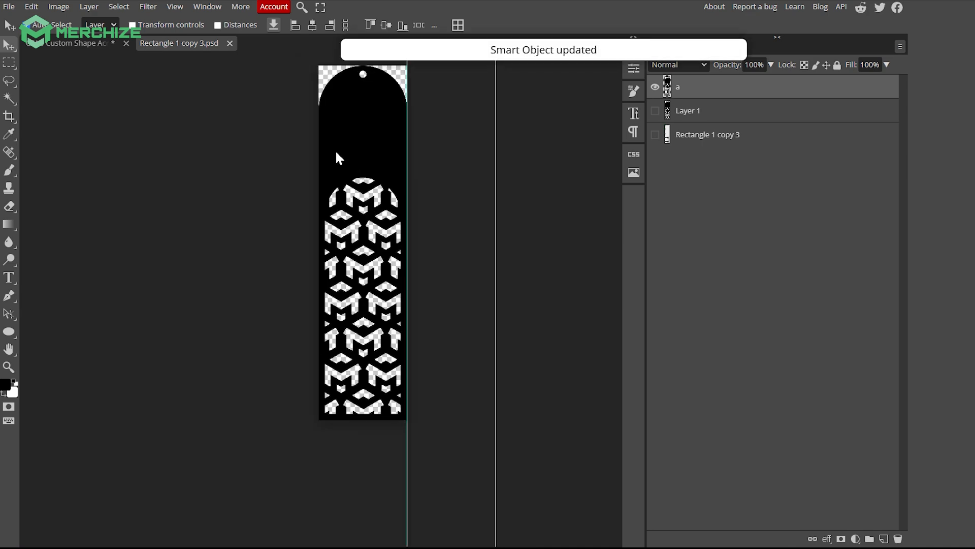
left_click(230, 43)
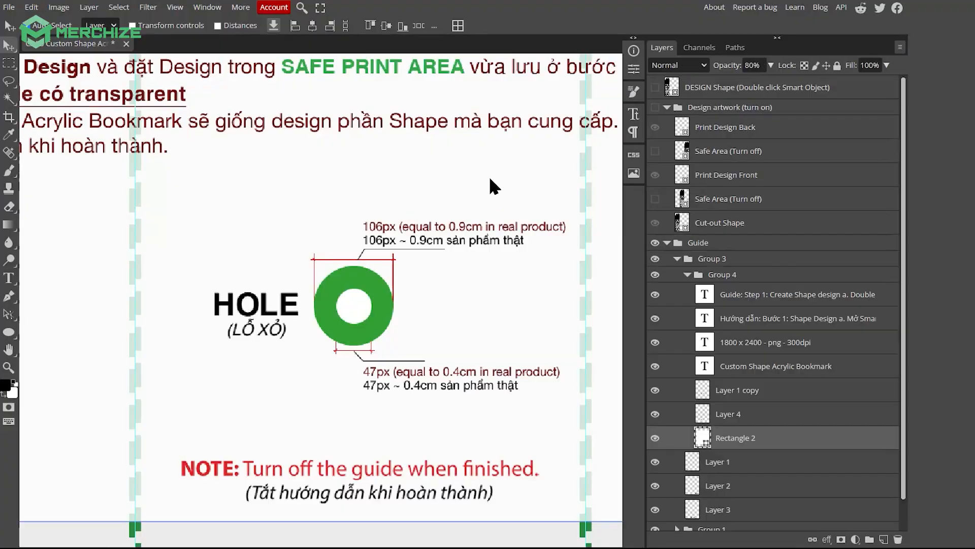
Collapse the Guide group and make the Design artwork group visible in the template.
scroll(386, 227, "down", 4)
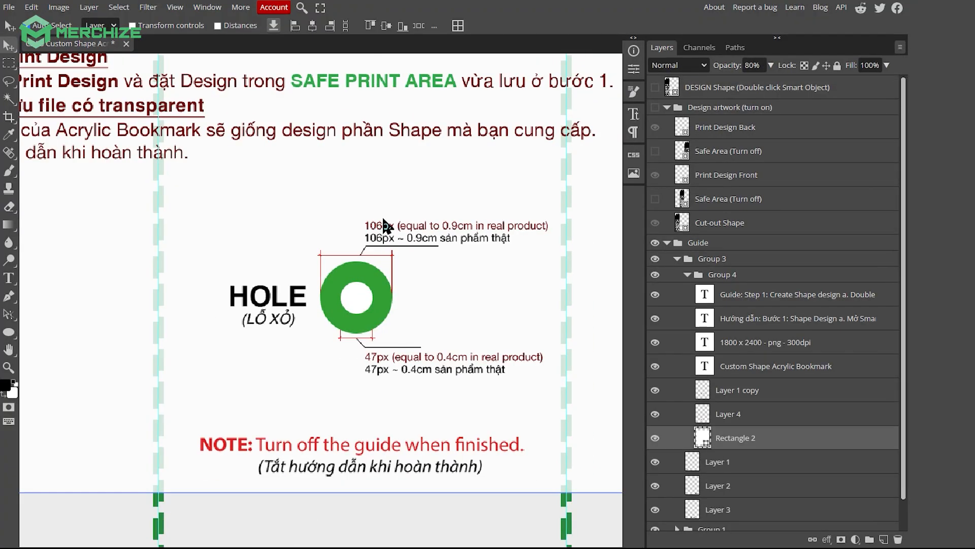
scroll(386, 226, "down", 3)
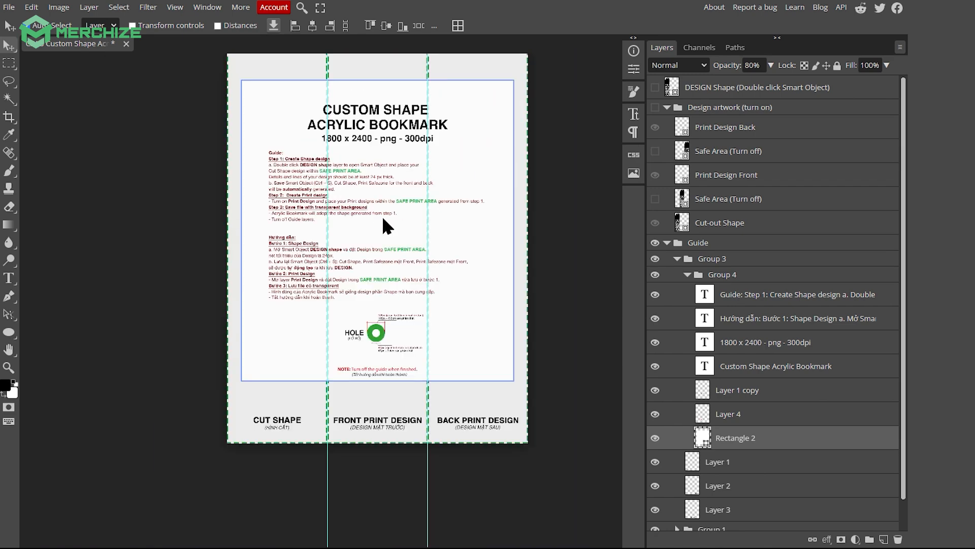
left_click(667, 243)
left_click(714, 108)
left_click(656, 107)
left_click(656, 107)
left_click(656, 107)
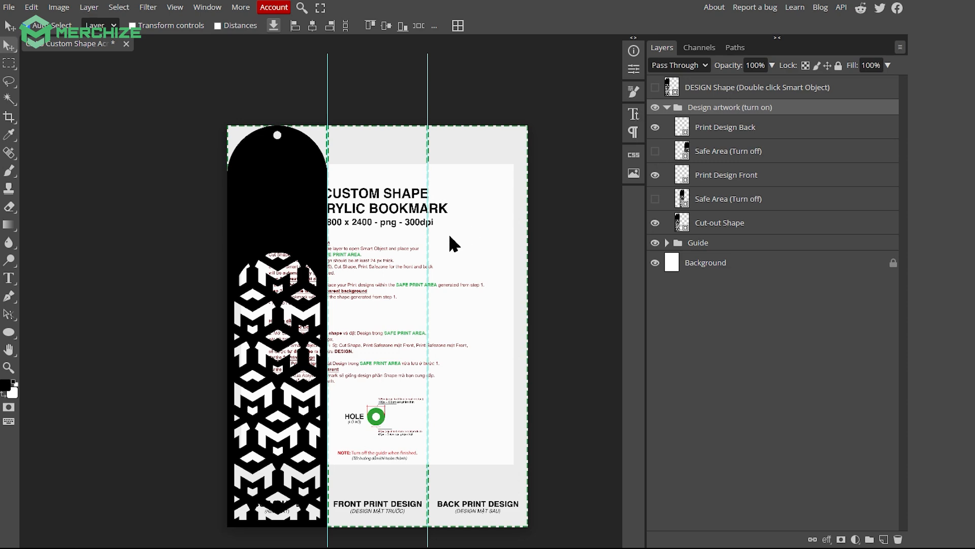
Preview the front and back Safe Area layers briefly, leaving both hidden.
scroll(450, 237, "up", 1)
left_click(656, 198)
left_click(655, 198)
left_click(656, 152)
left_click(656, 151)
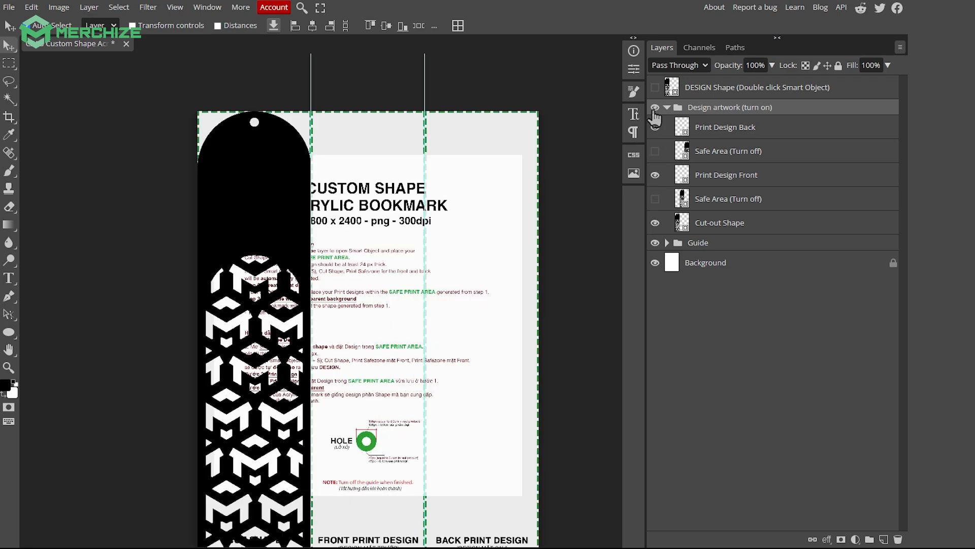
left_click(656, 151)
left_click(656, 151)
Inspect the cut-out shape's top edge, hole, sides and pattern against the cut area boundary and guide.
scroll(205, 128, "up", 8)
scroll(205, 129, "down", 8)
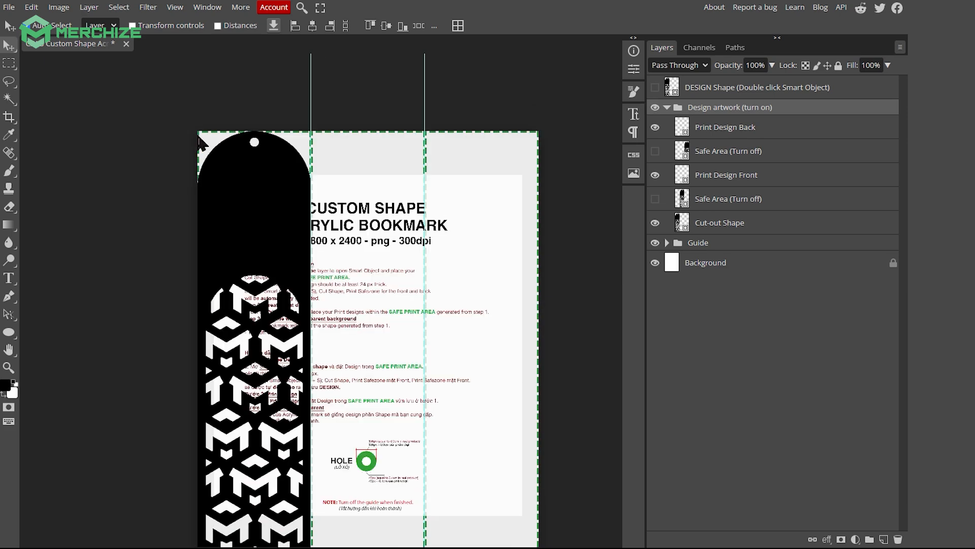
left_click(209, 142)
scroll(209, 142, "up", 5)
scroll(259, 137, "down", 4)
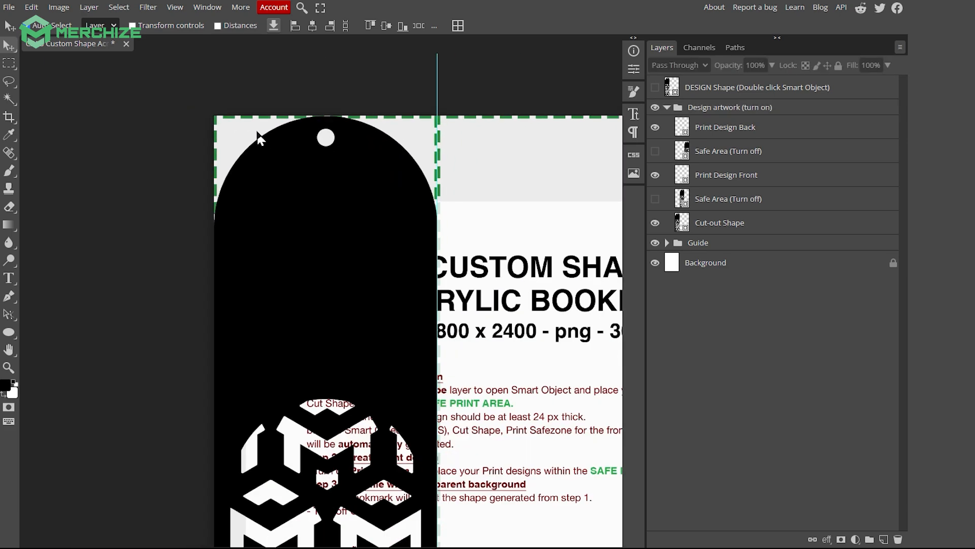
scroll(347, 300, "up", 4)
scroll(350, 290, "down", 3)
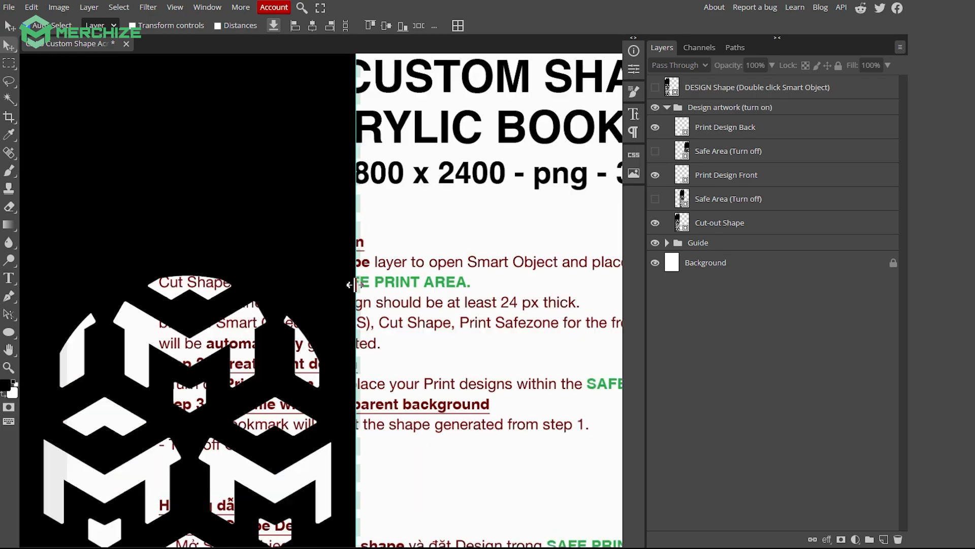
scroll(344, 203, "down", 2)
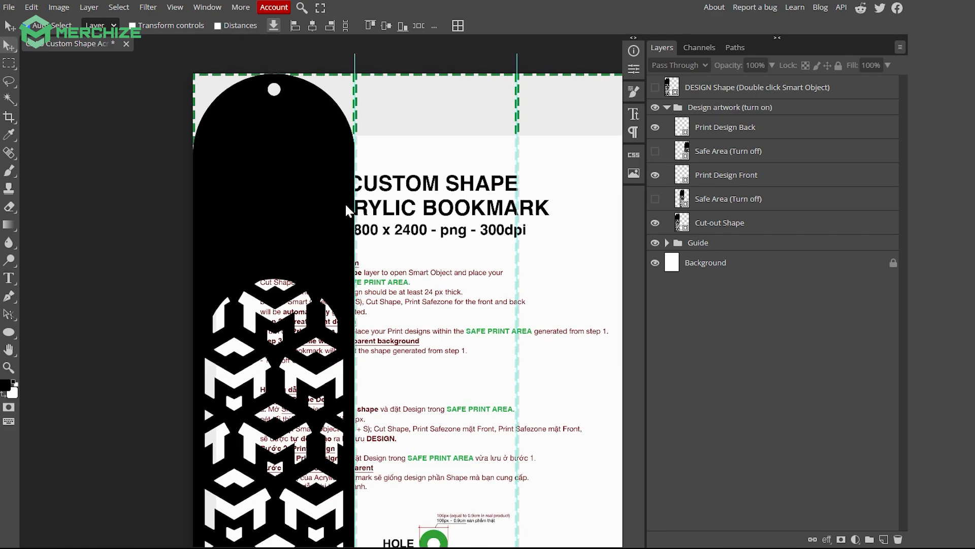
left_click(655, 108)
left_click(655, 107)
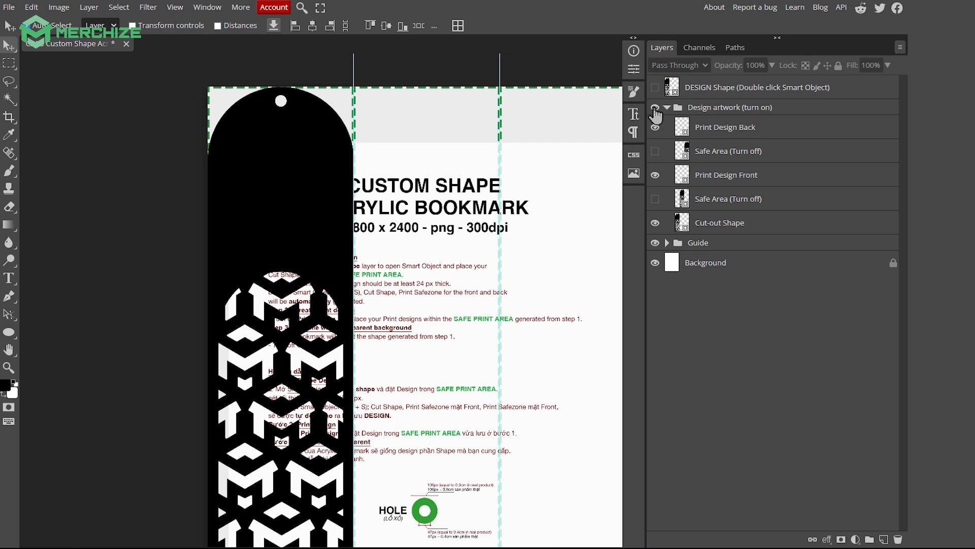
scroll(398, 206, "down", 3)
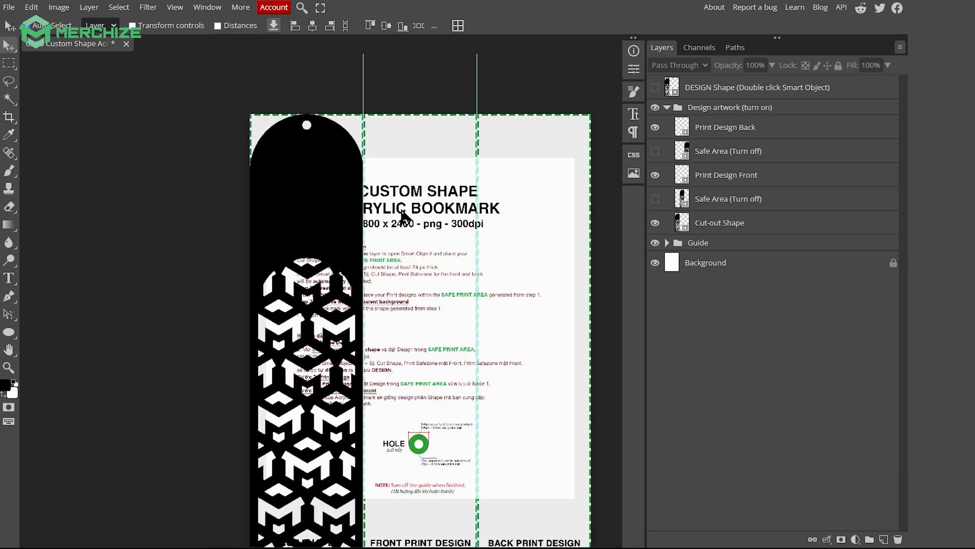
Open the Print Design Back smart object and enlarge the green back artwork to fill the bookmark canvas.
left_click(722, 131)
double_click(686, 133)
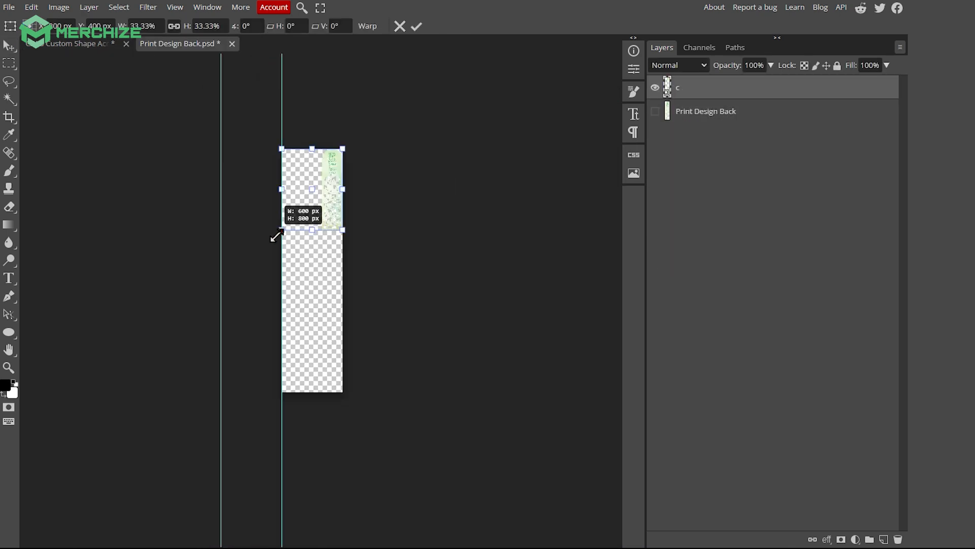
left_click_drag(274, 236, 192, 416)
key("Return")
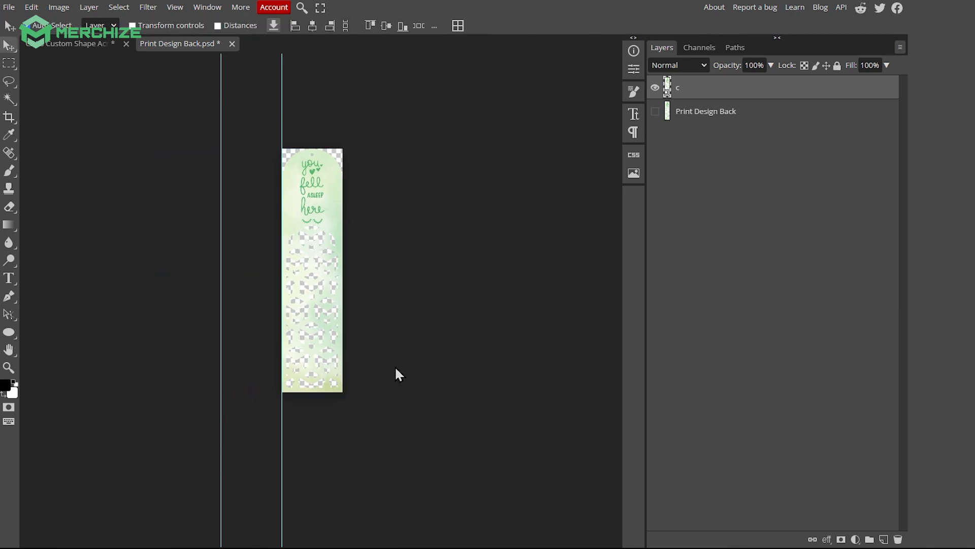
scroll(298, 253, "up", 3)
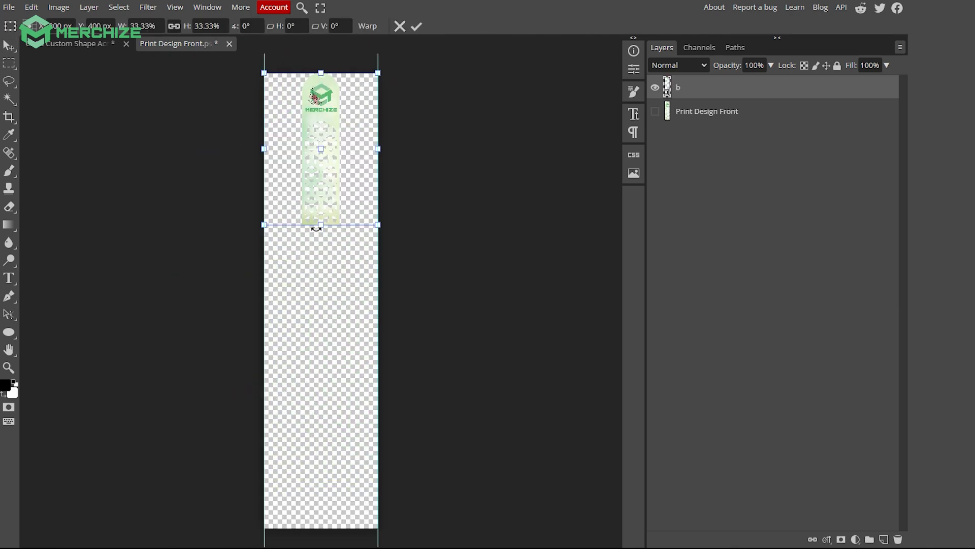
Enlarge the Merchize front artwork to fill the Print Design Front canvas, and save and close that smart object.
left_click_drag(316, 228, 322, 526)
key("Return")
key("ctrl+s")
left_click(228, 44)
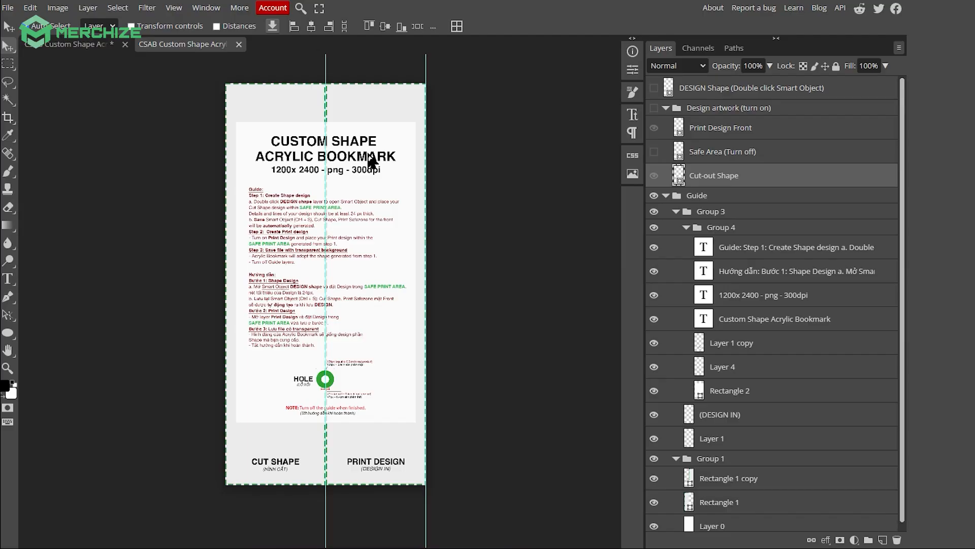
Examine the 1200 x 2400 bookmark template's guide and its cut shape and print design areas.
scroll(373, 162, "up", 1)
scroll(372, 162, "down", 5)
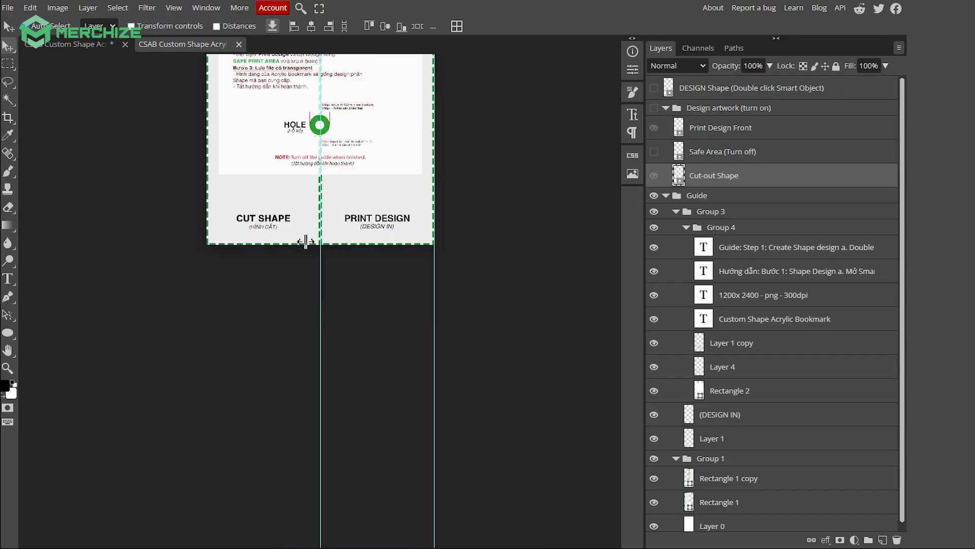
scroll(239, 216, "up", 2)
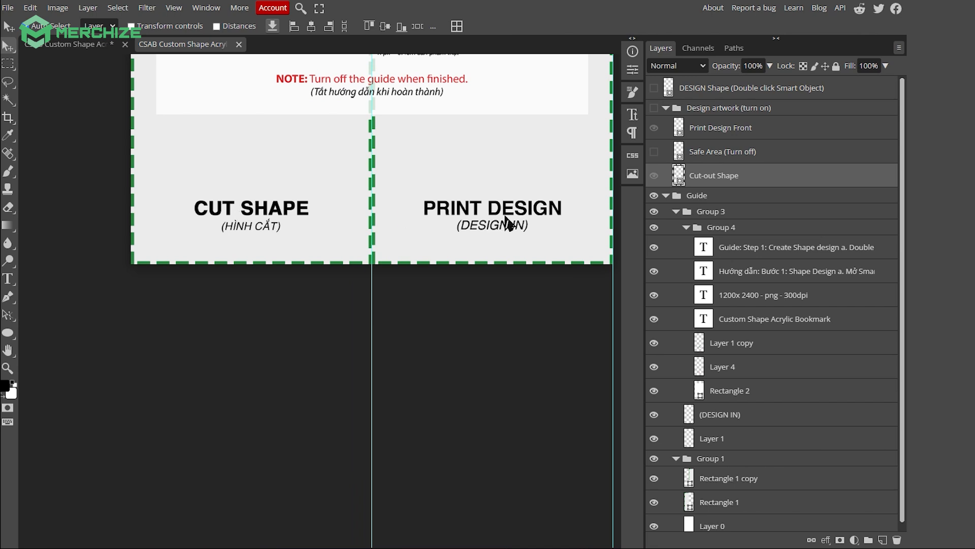
scroll(290, 203, "down", 3)
left_click(307, 220)
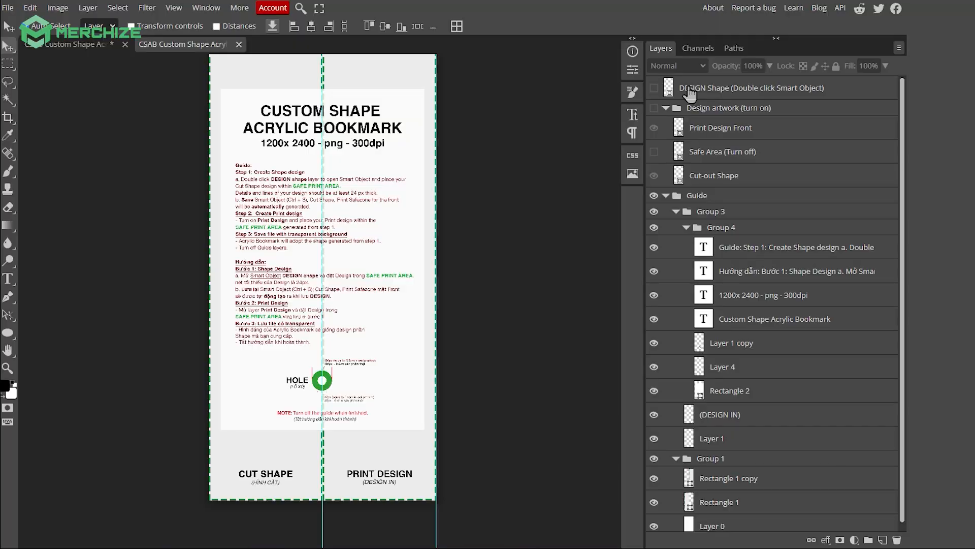
Open the DESIGN Shape smart object, paste the black rounded rectangle shape and scale it to 1200 x 2400 px.
left_click(689, 90)
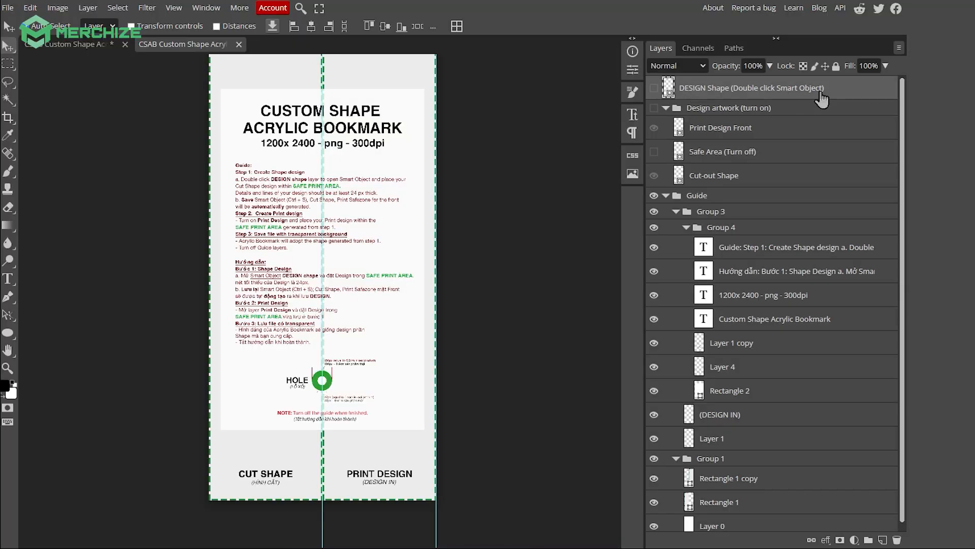
double_click(672, 97)
key("ctrl+v")
left_click_drag(297, 266, 300, 138)
left_click_drag(321, 299, 483, 529)
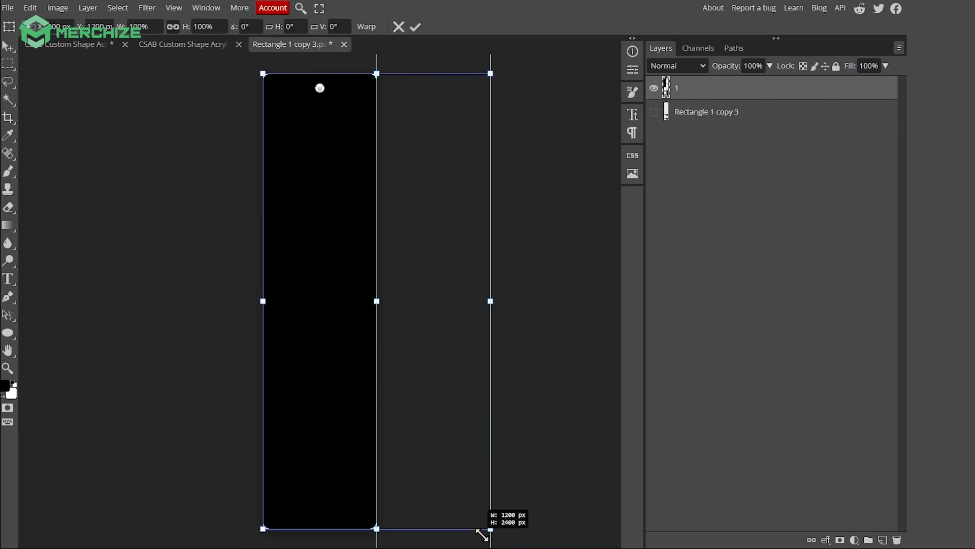
key("Return")
Compare the rounded rectangle's hole with the HOLE diagram in the 1200 x 2400 template.
scroll(333, 359, "up", 3)
left_click(178, 45)
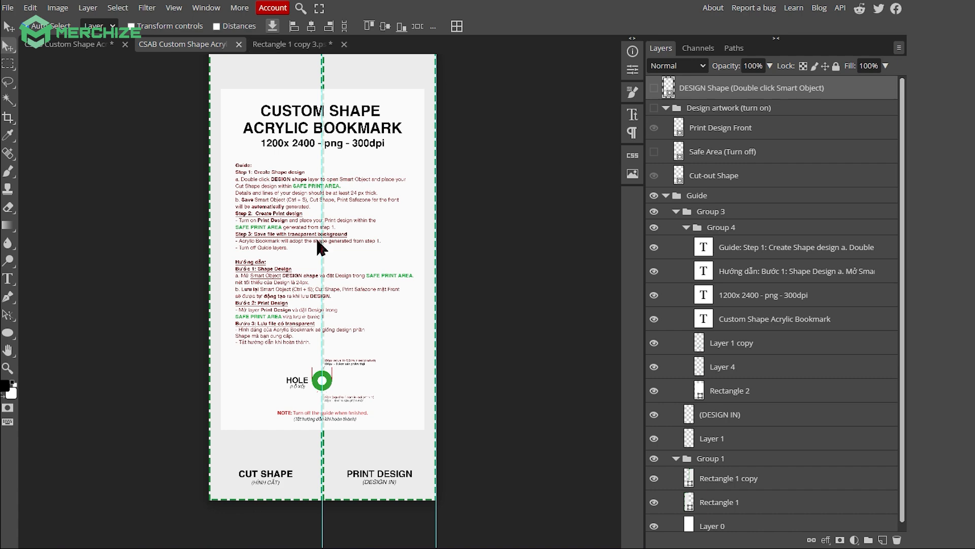
left_click(332, 379)
Save and close the rounded rectangle shape smart object, and make the template's Design artwork group visible.
key("ctrl+s")
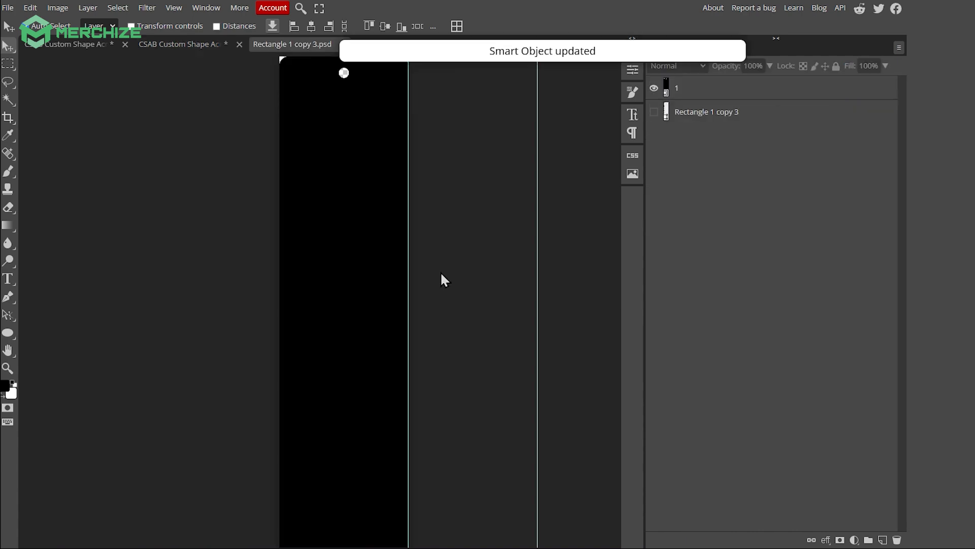
left_click(338, 44)
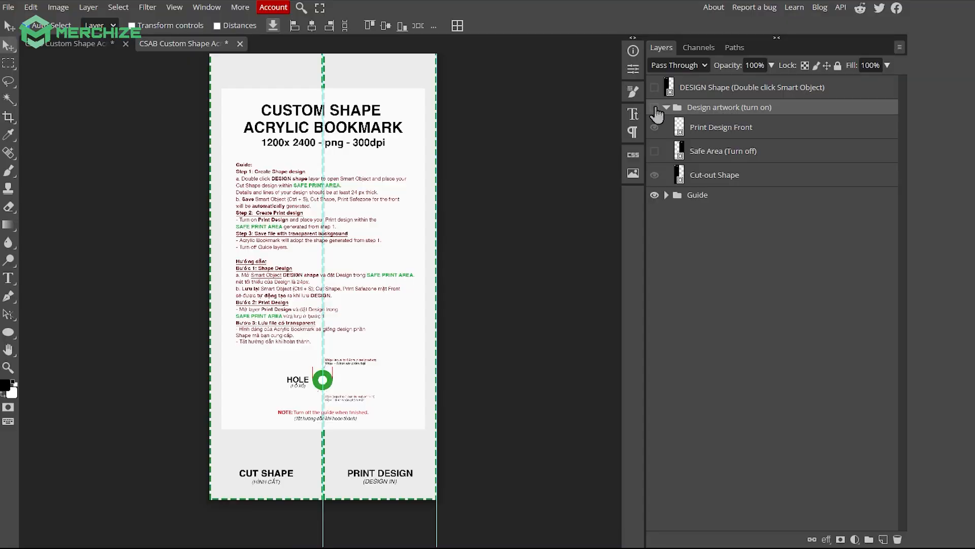
left_click(654, 108)
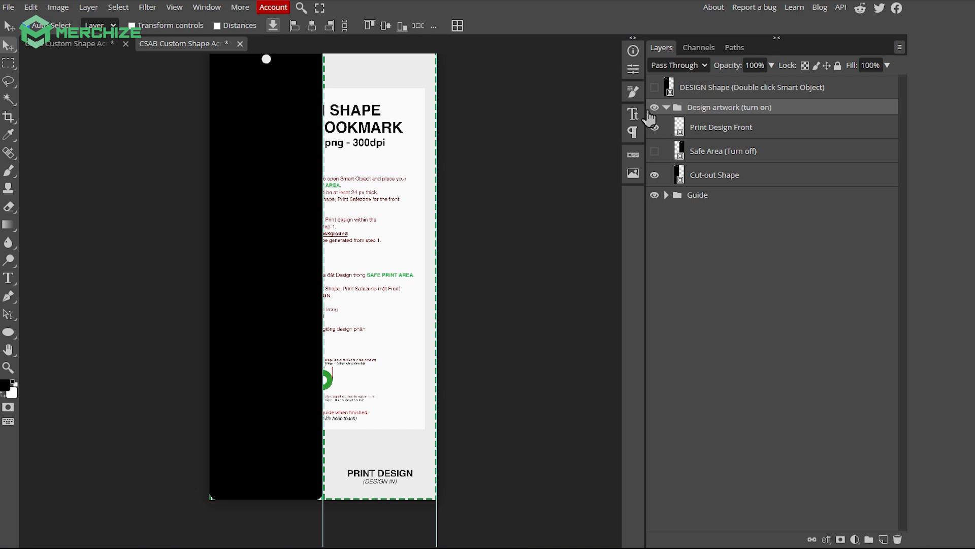
Show the Safe Area layer with Print Design Front hidden, and compare the safe print area with the cut-out shape.
left_click(655, 151)
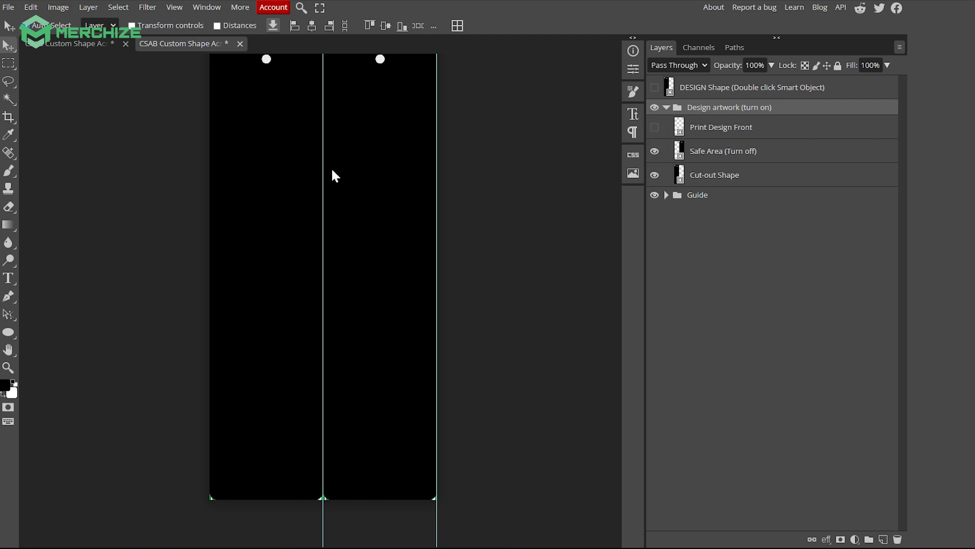
left_click(345, 178)
scroll(356, 180, "down", 1)
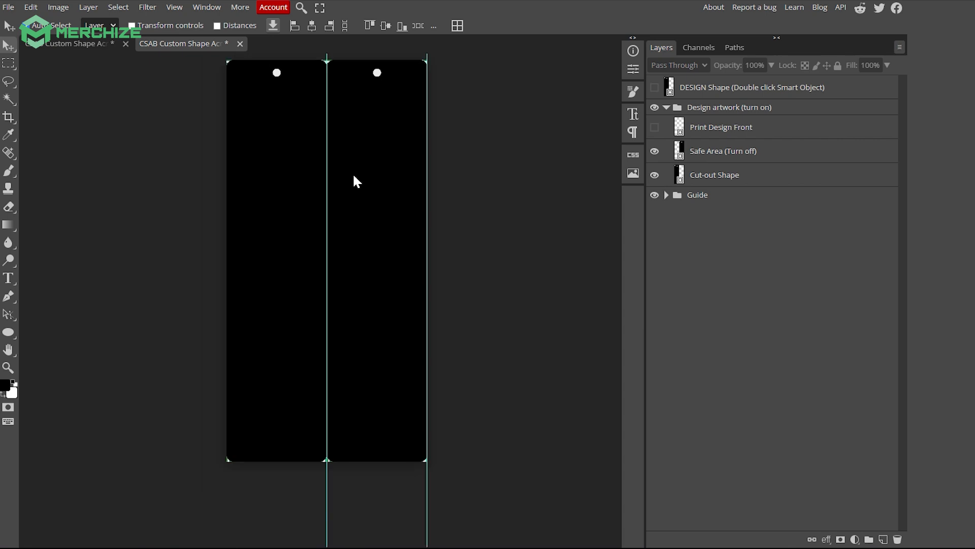
scroll(339, 110, "up", 2)
scroll(339, 110, "down", 2)
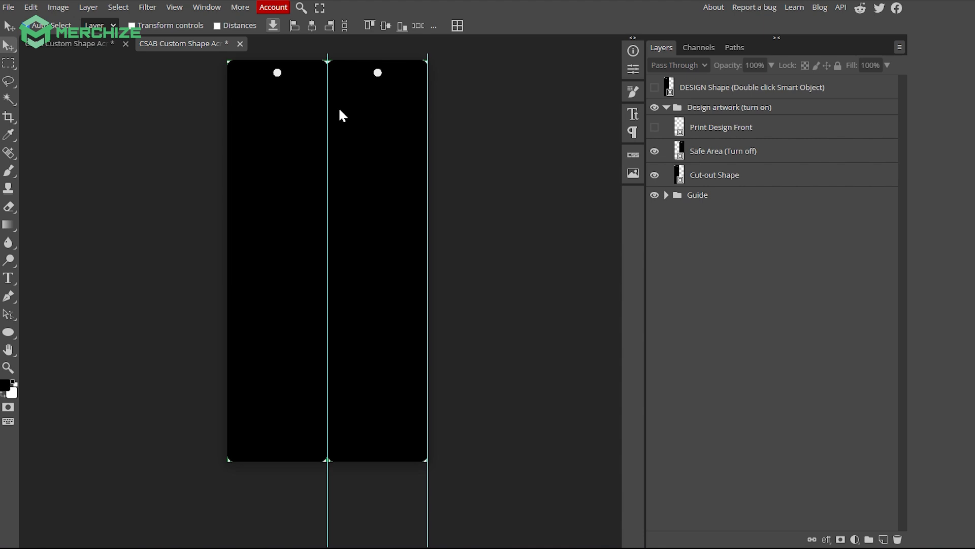
Open the Print Design Front smart object, paste the "Happy Merchize's Day" artwork and fit it to the canvas.
left_click(748, 133)
double_click(681, 129)
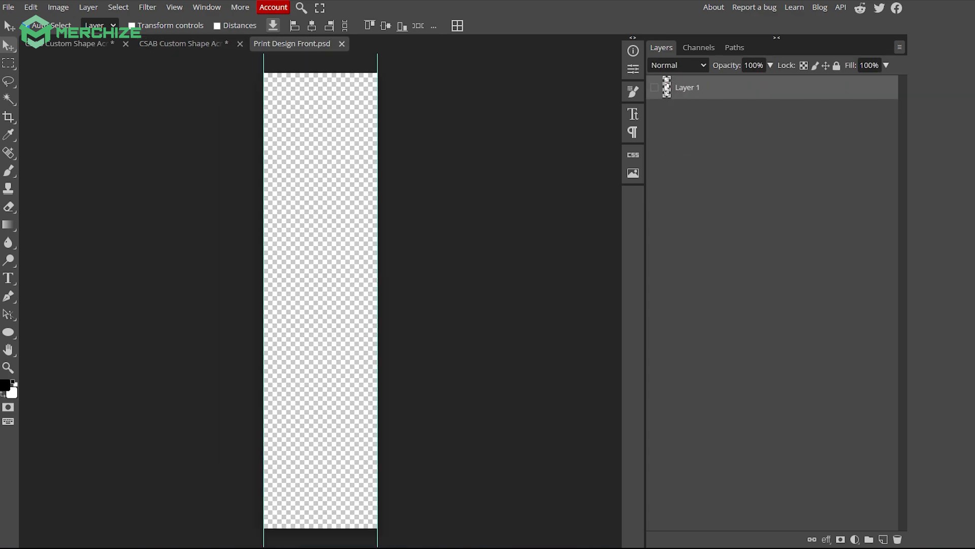
key("ctrl+v")
left_click_drag(264, 298, 193, 542)
key("Return")
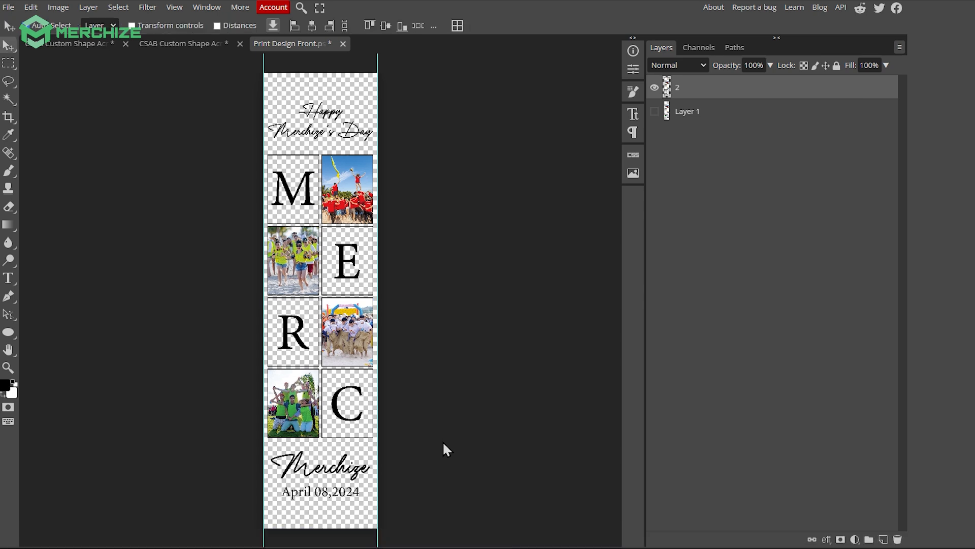
Save and close the Print Design Front smart object, then show its layer and hide the Safe Area layer in the template.
key("ctrl+s")
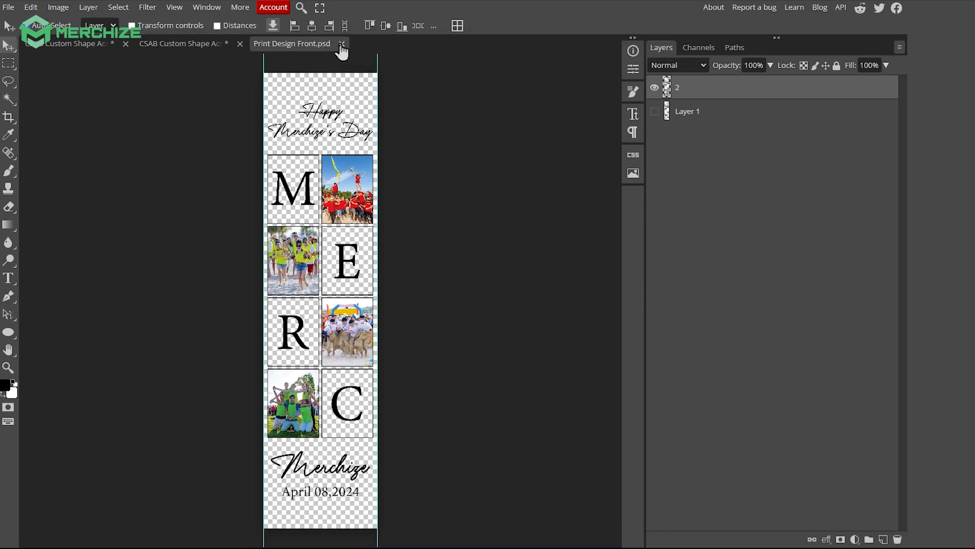
left_click(343, 43)
left_click(655, 127)
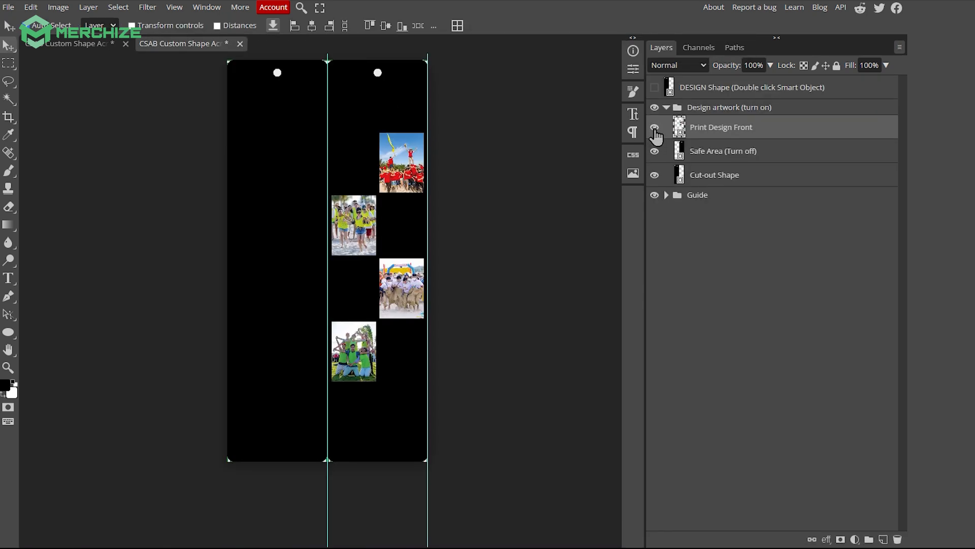
left_click(655, 151)
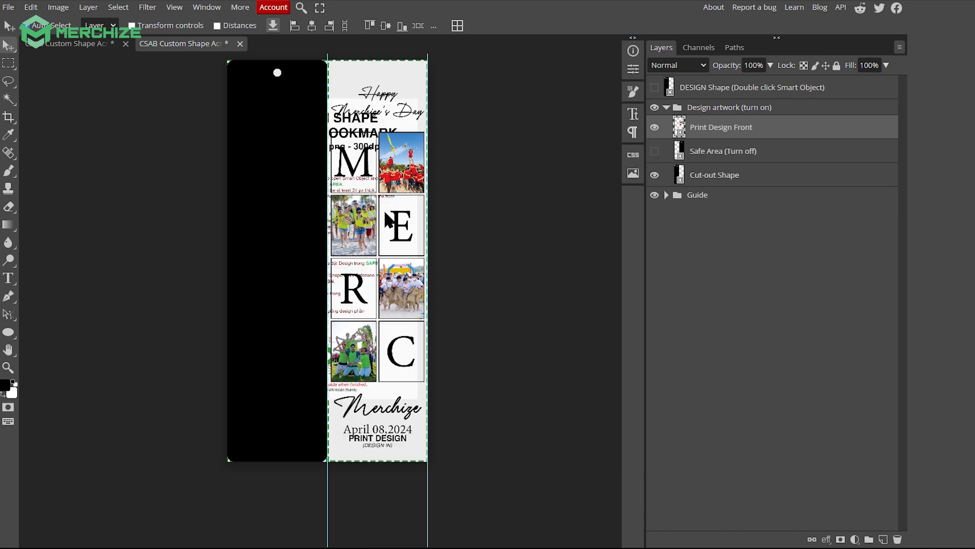